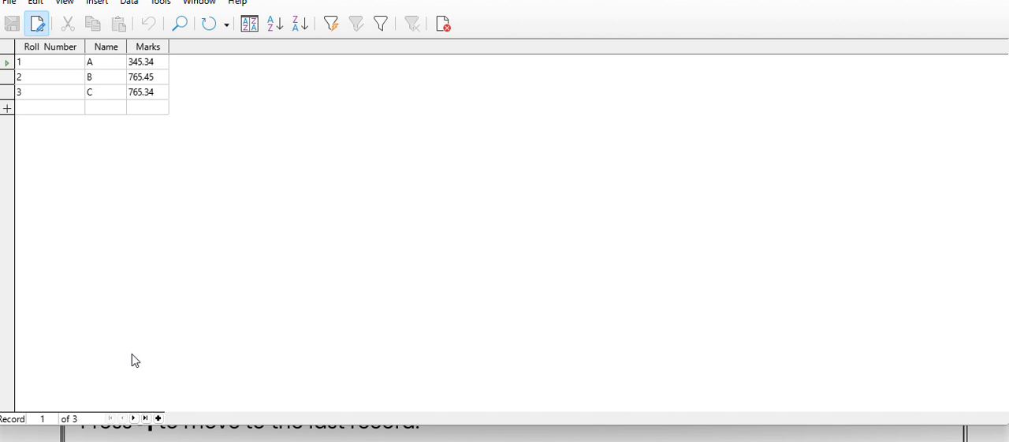
Advance from the first record to the second, and return to the first using record navigation.
{"action": "left_click", "coordinate": [165, 63]}
{"action": "left_click", "coordinate": [134, 419]}
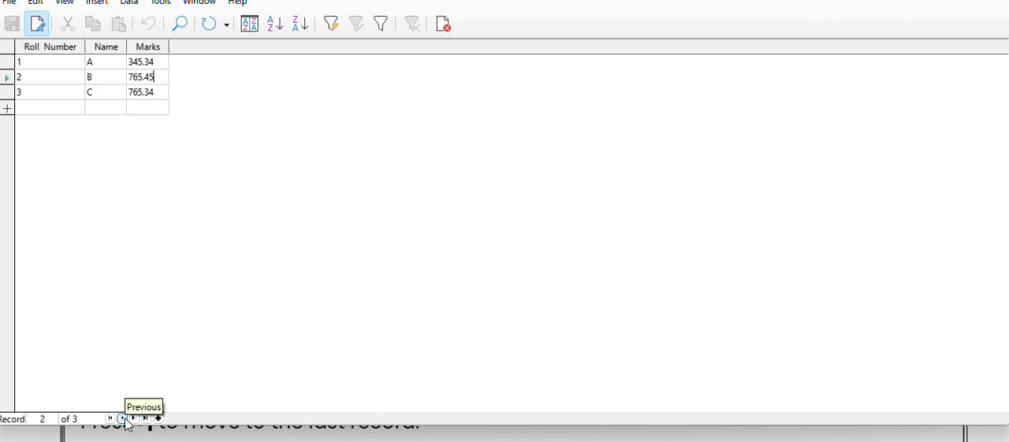
{"action": "left_click", "coordinate": [123, 419]}
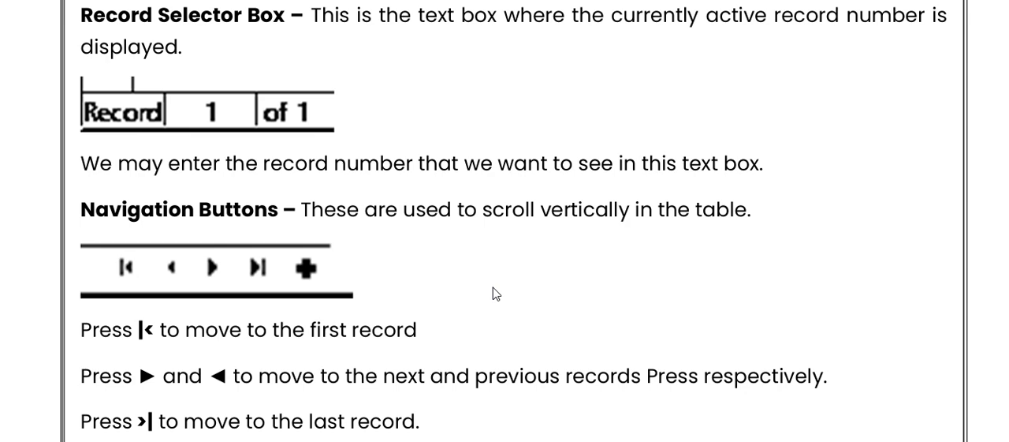
Switch to the course notes and read the navigation instructions and the Editing Data section.
{"action": "scroll", "coordinate": [493, 288], "scroll_direction": "down", "scroll_amount": 3}
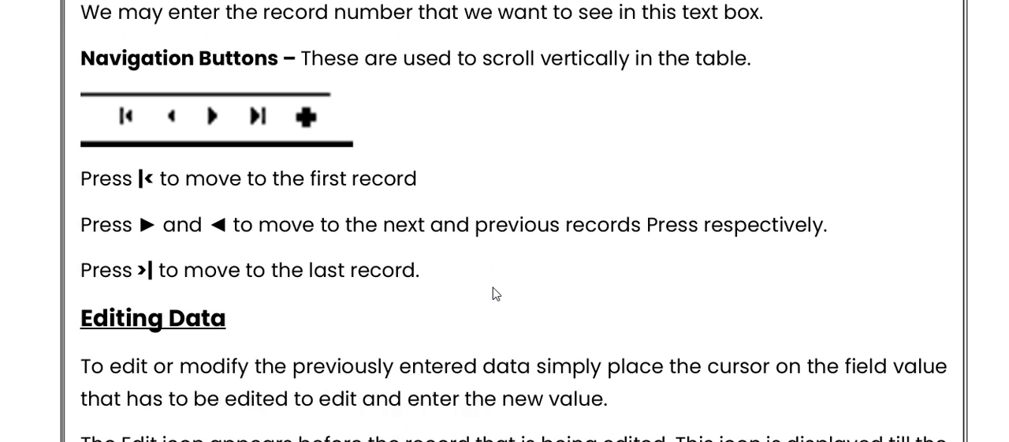
{"action": "scroll", "coordinate": [493, 287], "scroll_direction": "down", "scroll_amount": 3}
{"action": "scroll", "coordinate": [495, 292], "scroll_direction": "down", "scroll_amount": 1}
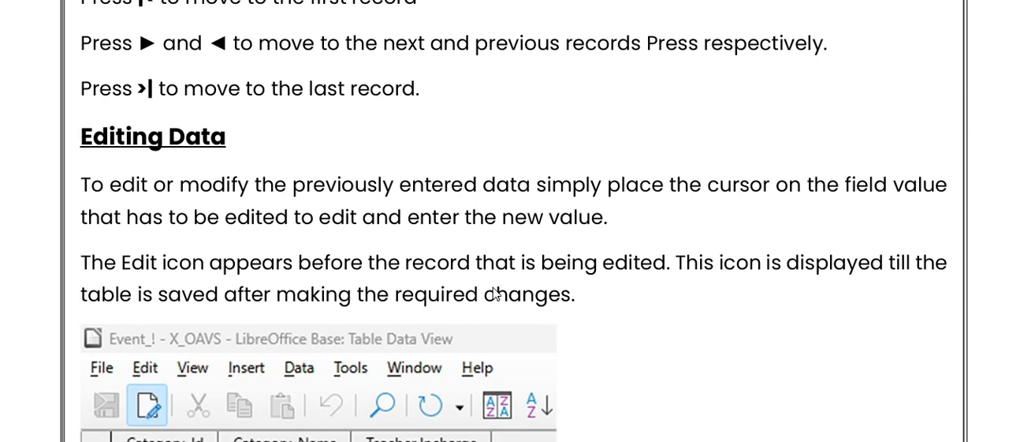
{"action": "scroll", "coordinate": [495, 292], "scroll_direction": "down", "scroll_amount": 3}
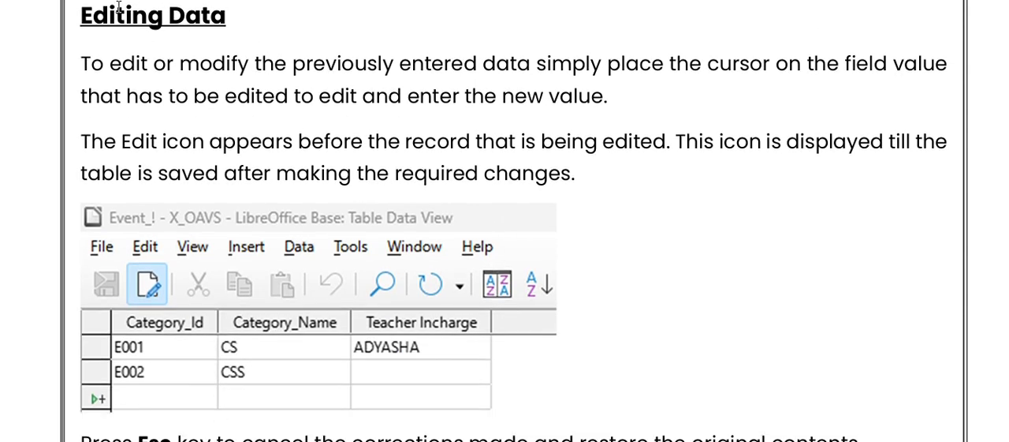
{"action": "left_click_drag", "start_coordinate": [76, 16], "coordinate": [243, 36]}
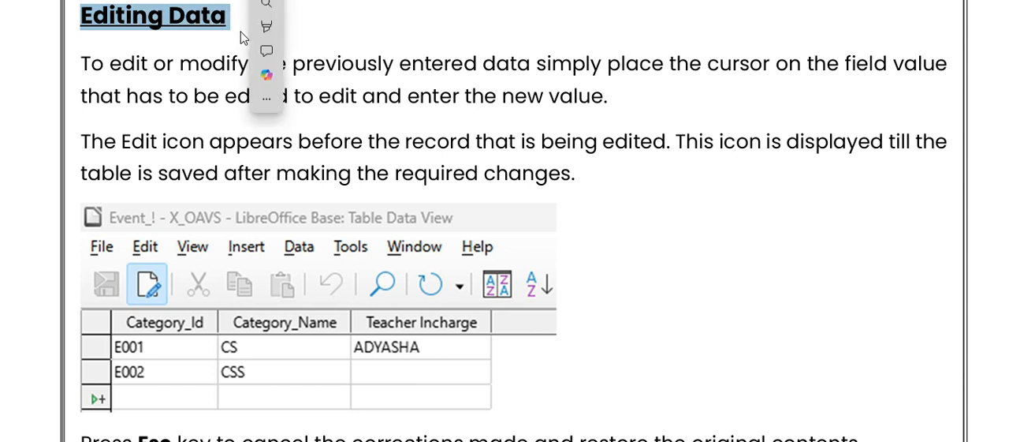
{"action": "left_click", "coordinate": [231, 102]}
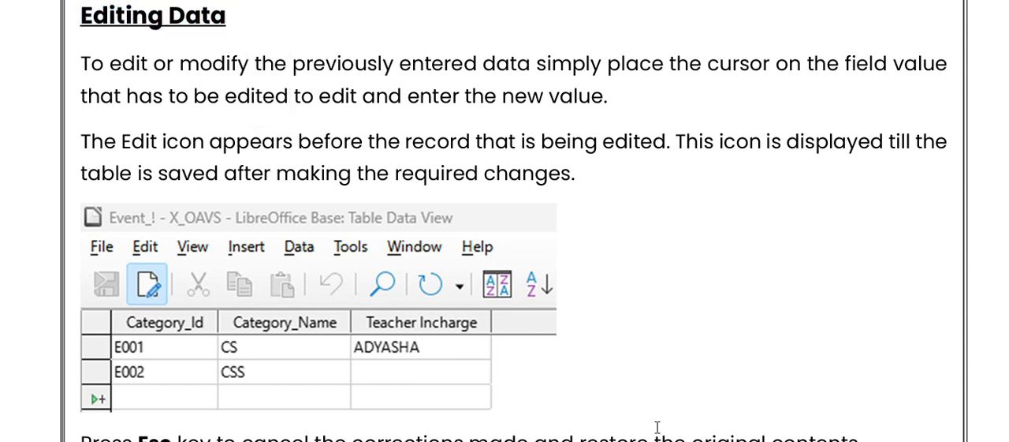
Switch to the STUDENT_DETAILS table in LibreOffice Base, change the Name in record 1 to DF and save the record.
{"action": "mouse_move", "coordinate": [676, 440]}
{"action": "left_click", "coordinate": [724, 415]}
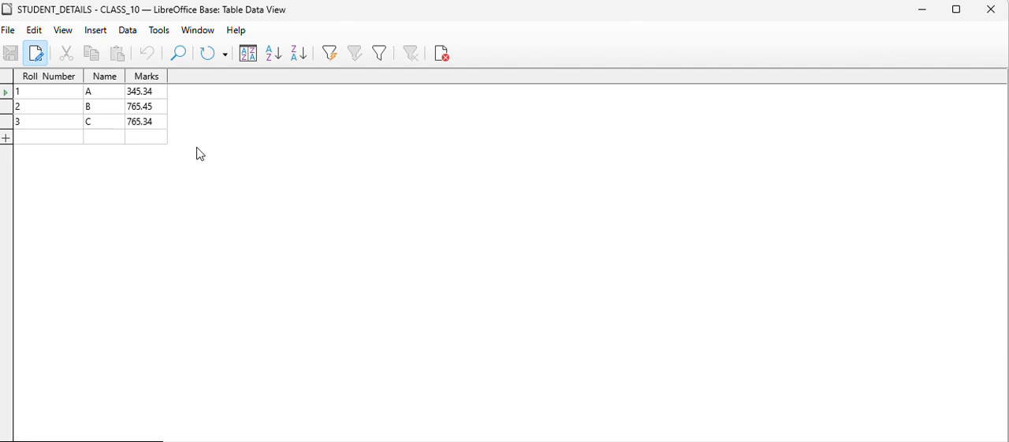
{"action": "left_click", "coordinate": [109, 93]}
{"action": "key", "text": "BackSpace"}
{"action": "key", "text": "ctrl+s"}
{"action": "key", "text": "ctrl+z"}
{"action": "type", "text": "DF"}
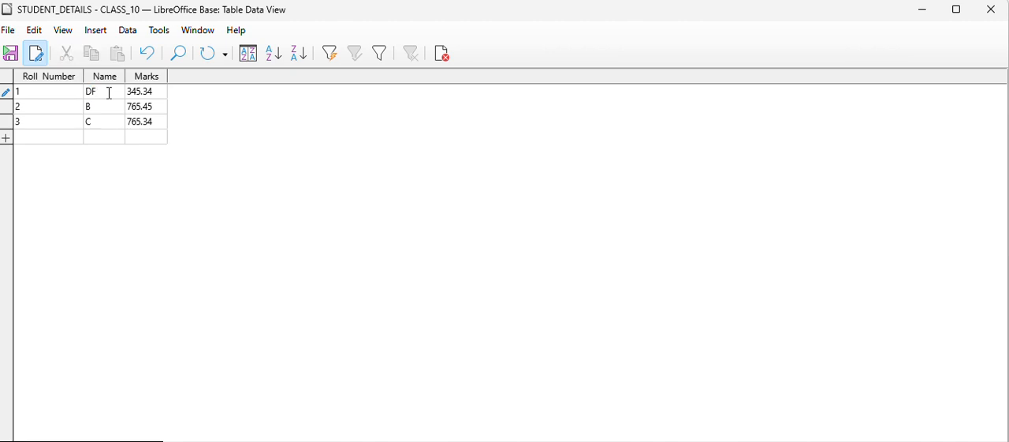
{"action": "key", "text": "ctrl+s"}
Set the Name in record 1 to A and turn off data editing, saving the change.
{"action": "key", "text": "BackSpace"}
{"action": "key", "text": "BackSpace"}
{"action": "type", "text": "A"}
{"action": "left_click", "coordinate": [37, 54]}
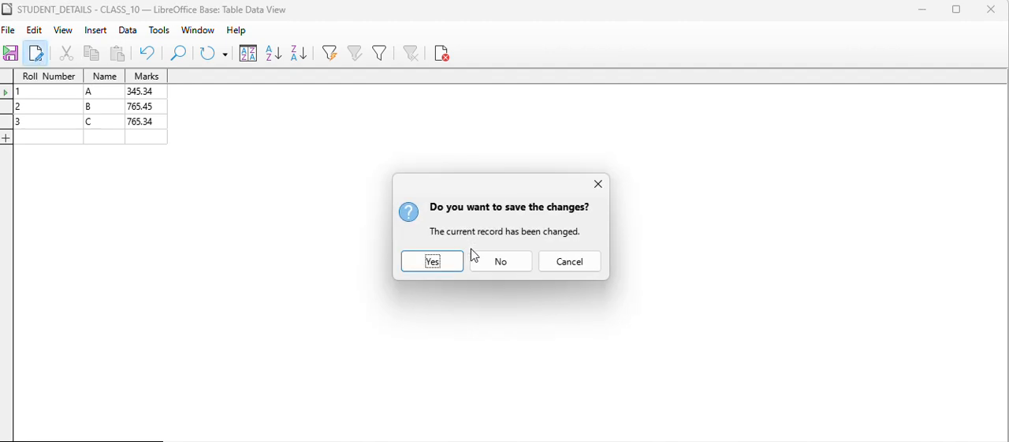
{"action": "left_click", "coordinate": [440, 263]}
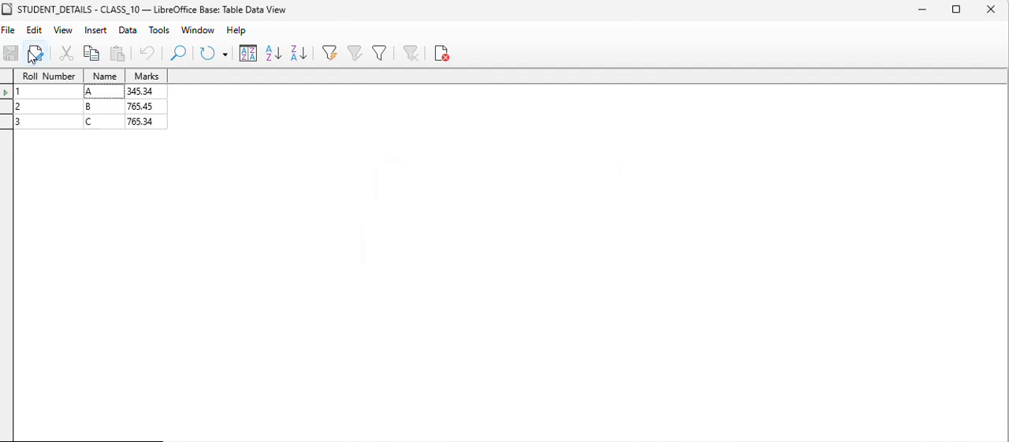
Try cells in the Roll Number, Name and Marks columns in read-only mode, and turn data editing back on.
{"action": "left_click", "coordinate": [101, 112]}
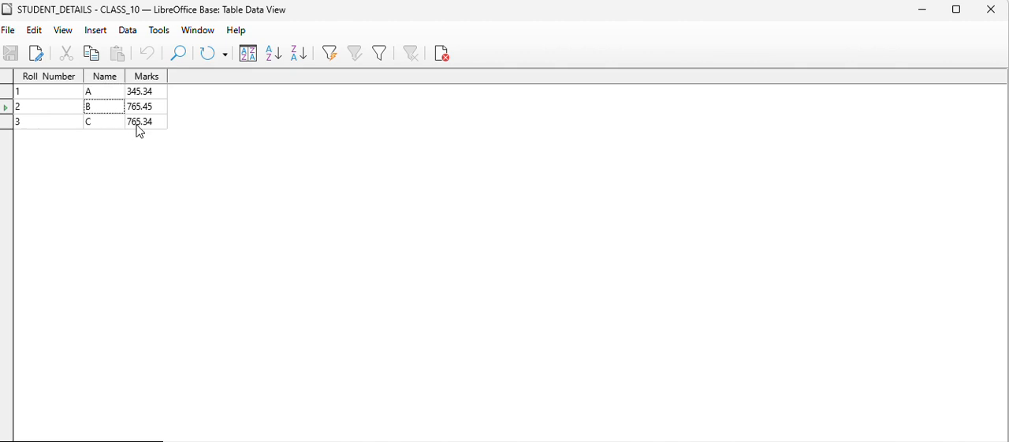
{"action": "left_click", "coordinate": [140, 124]}
{"action": "left_click", "coordinate": [102, 125]}
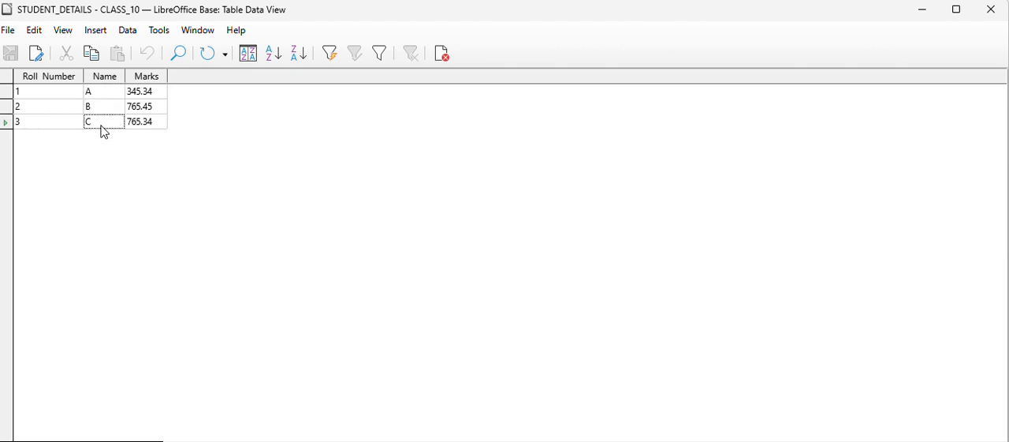
{"action": "left_click", "coordinate": [44, 129]}
{"action": "left_click", "coordinate": [44, 106]}
{"action": "left_click", "coordinate": [96, 95]}
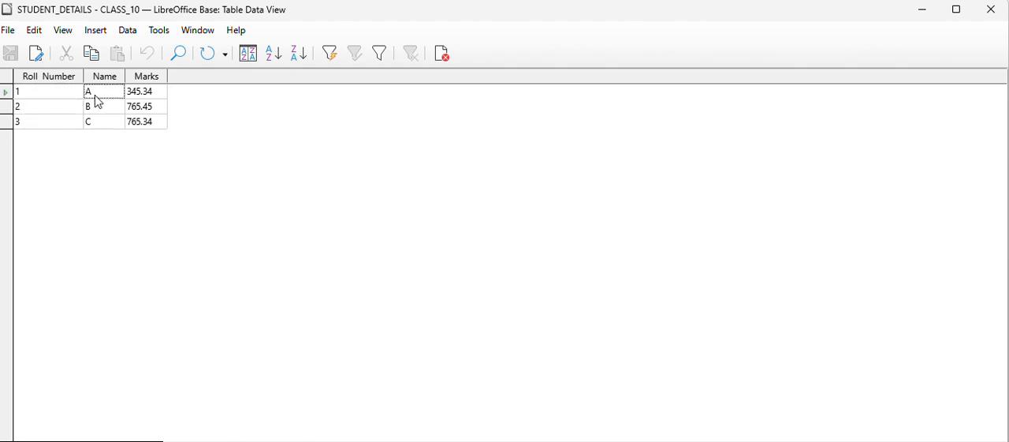
{"action": "left_click", "coordinate": [155, 105]}
{"action": "left_click", "coordinate": [148, 93]}
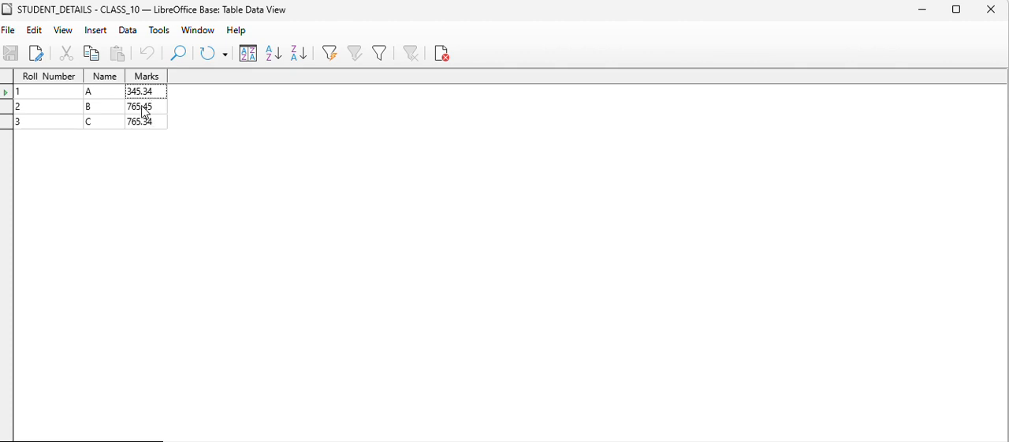
{"action": "left_click", "coordinate": [146, 124]}
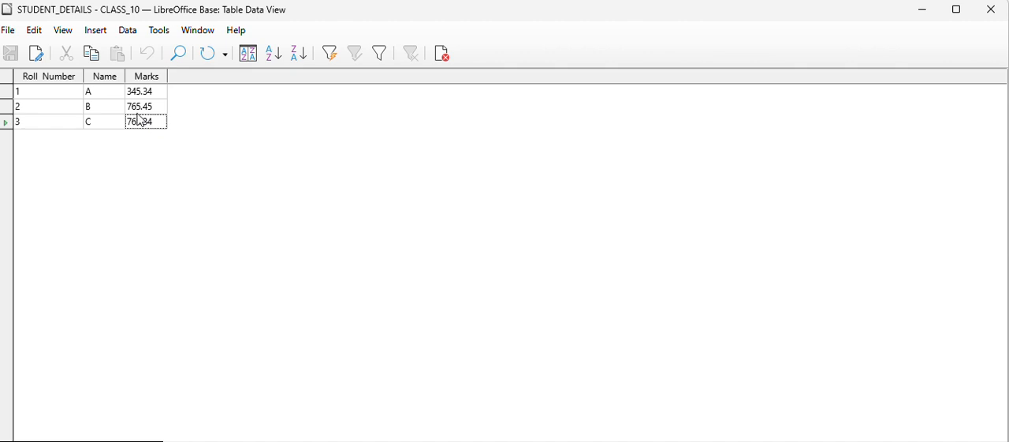
{"action": "left_click", "coordinate": [38, 56]}
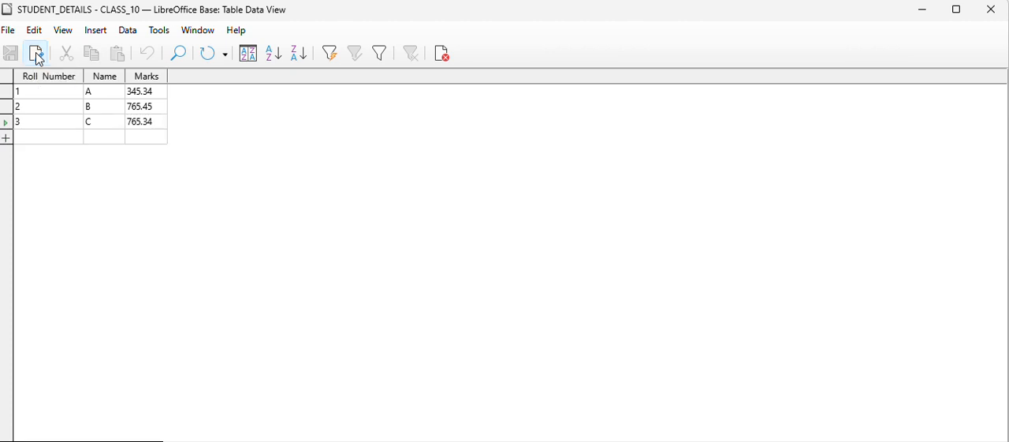
Switch to the course notes in the browser and read the Deleting Records from Table section.
{"action": "mouse_move", "coordinate": [607, 441]}
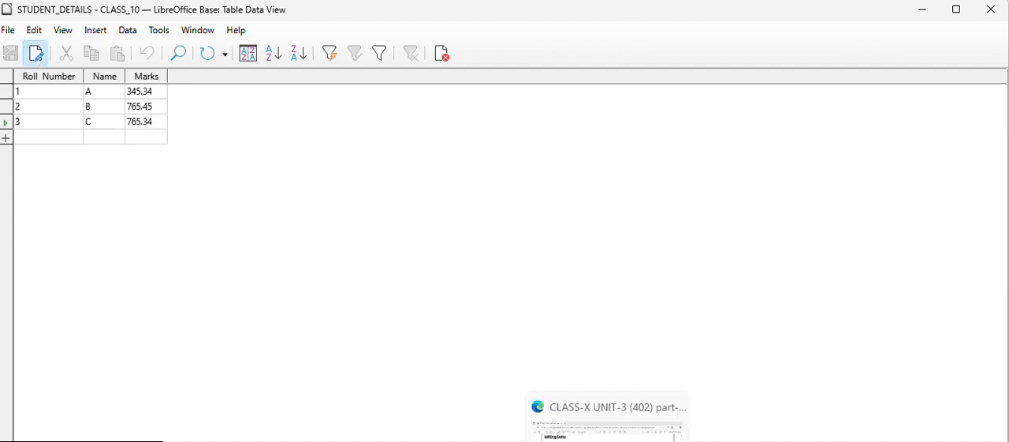
{"action": "left_click", "coordinate": [609, 426]}
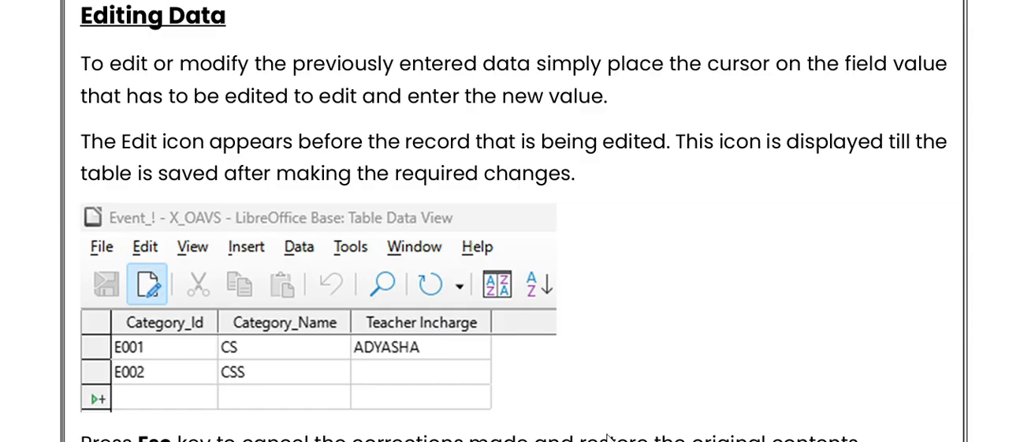
{"action": "scroll", "coordinate": [632, 383], "scroll_direction": "down", "scroll_amount": 2}
{"action": "scroll", "coordinate": [635, 383], "scroll_direction": "down", "scroll_amount": 5}
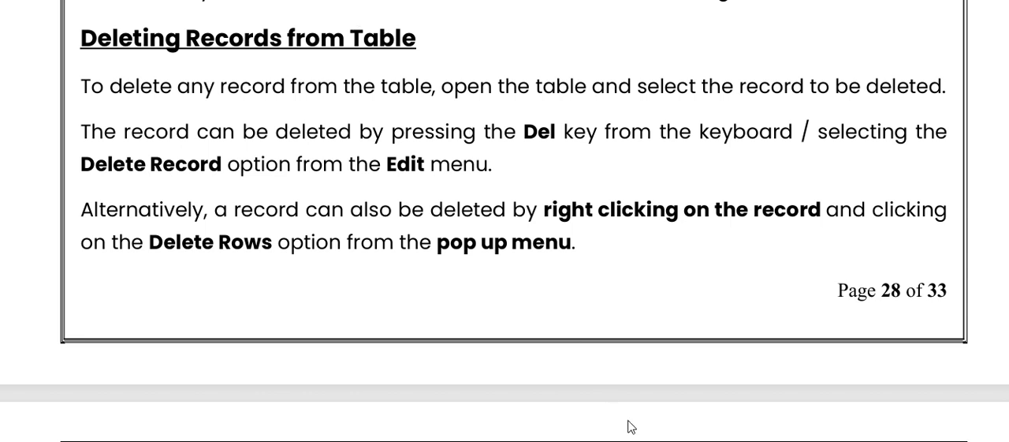
Switch to the STUDENT_DETAILS table in LibreOffice Base, delete the record with roll number 2, and try to undo the deletion.
{"action": "mouse_move", "coordinate": [633, 435]}
{"action": "left_click", "coordinate": [730, 423]}
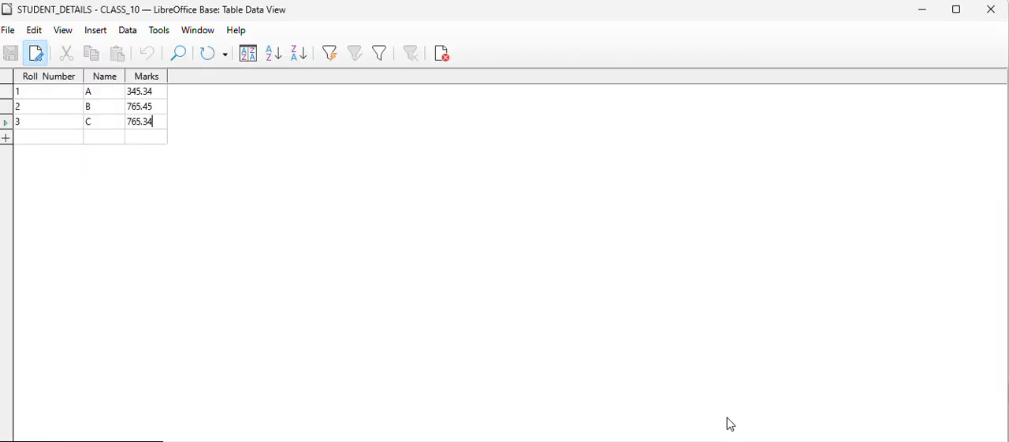
{"action": "left_click", "coordinate": [6, 108]}
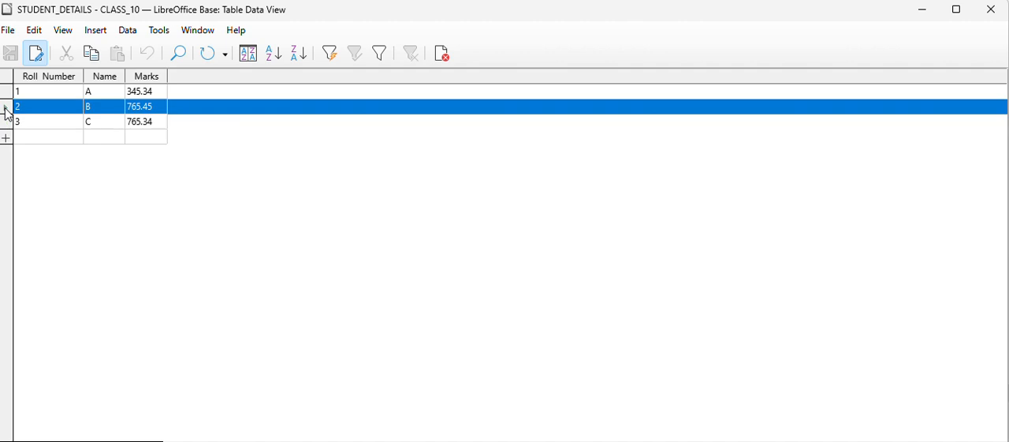
{"action": "right_click", "coordinate": [7, 113]}
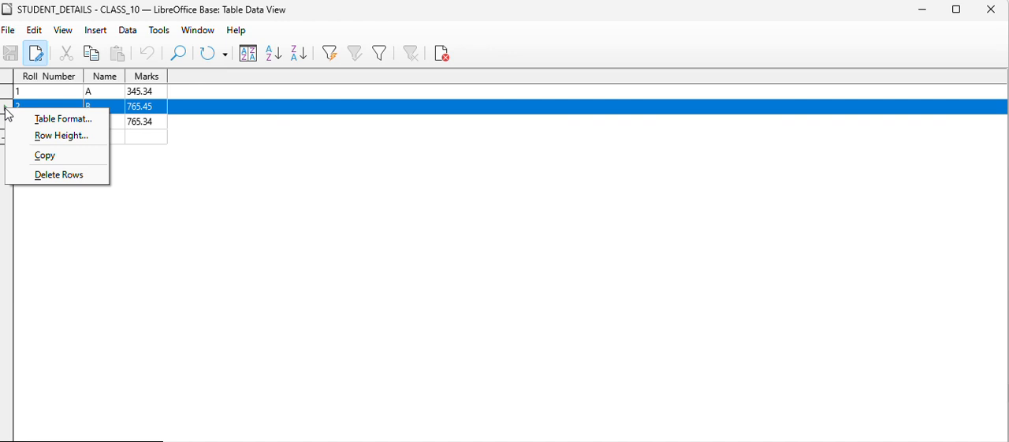
{"action": "left_click", "coordinate": [62, 175]}
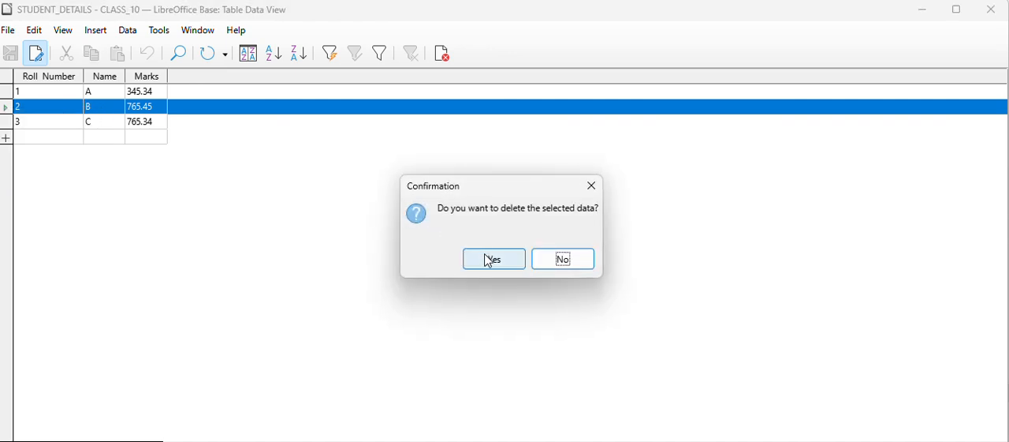
{"action": "left_click", "coordinate": [492, 263]}
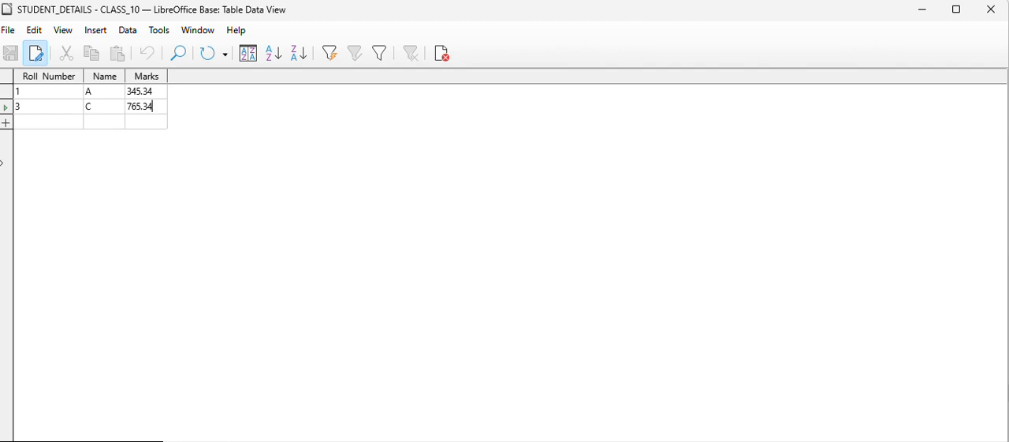
{"action": "key", "text": "ctrl+z"}
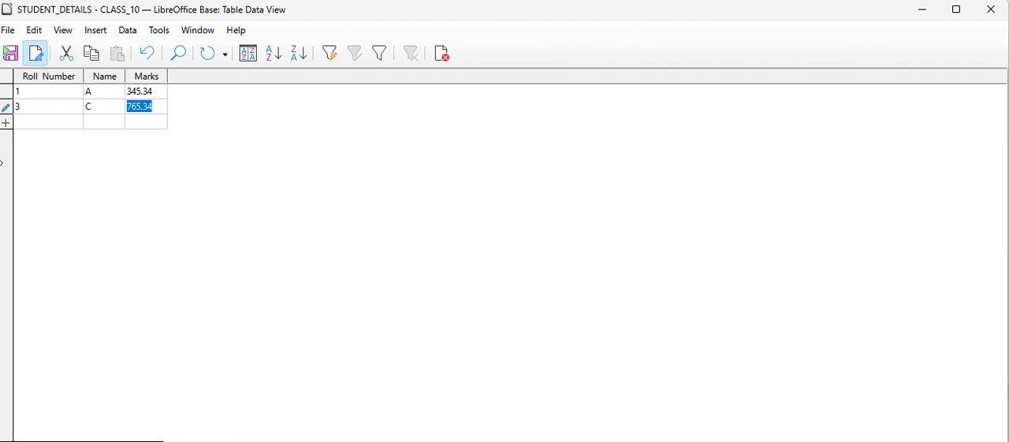
Delete the record with roll number 3 from the table and confirm the deletion.
{"action": "left_click", "coordinate": [6, 109]}
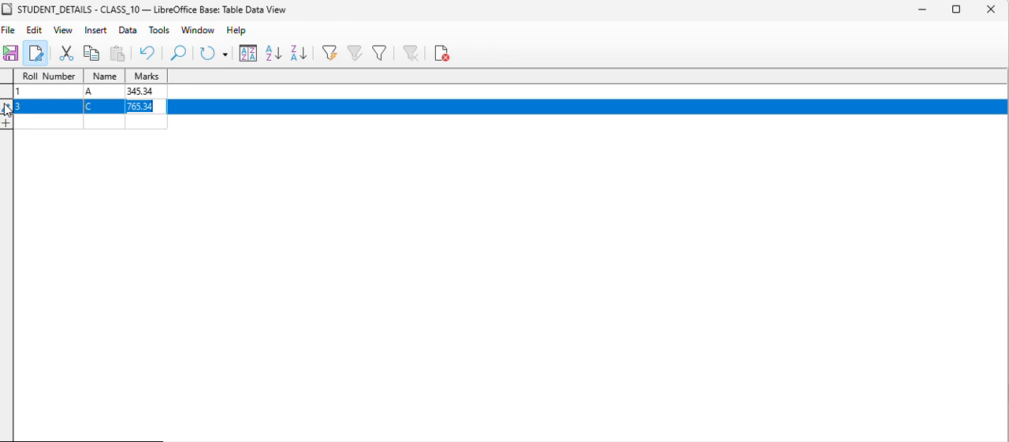
{"action": "key", "text": "Delete"}
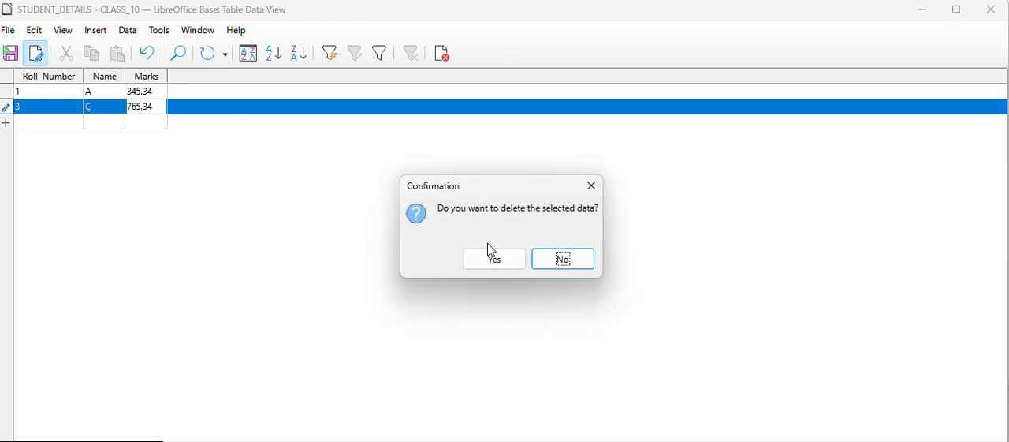
{"action": "left_click", "coordinate": [504, 266]}
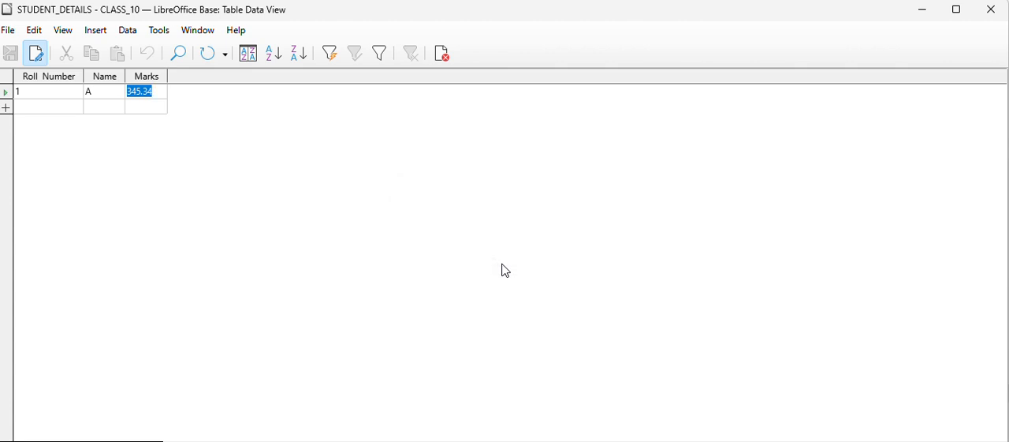
Delete the record with roll number 1 from the STUDENT_DETAILS table and confirm the deletion.
{"action": "left_click", "coordinate": [7, 95]}
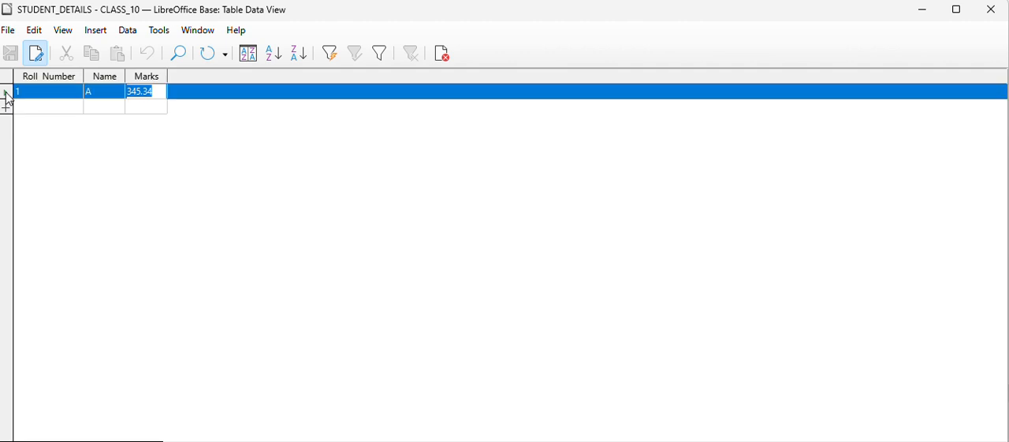
{"action": "left_click", "coordinate": [33, 30]}
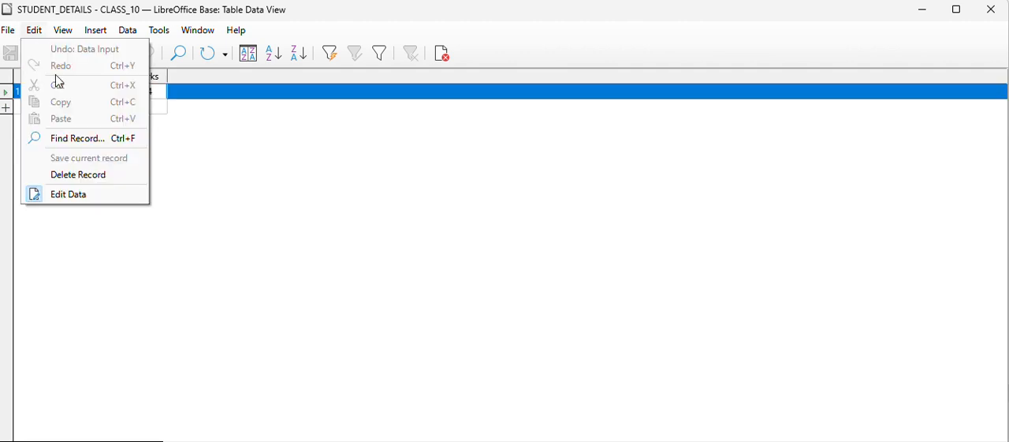
{"action": "left_click", "coordinate": [96, 180]}
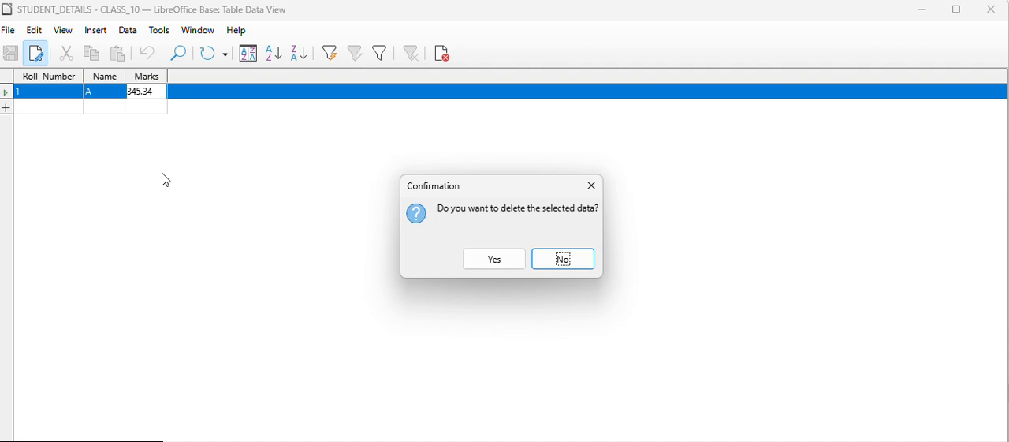
{"action": "left_click", "coordinate": [496, 266]}
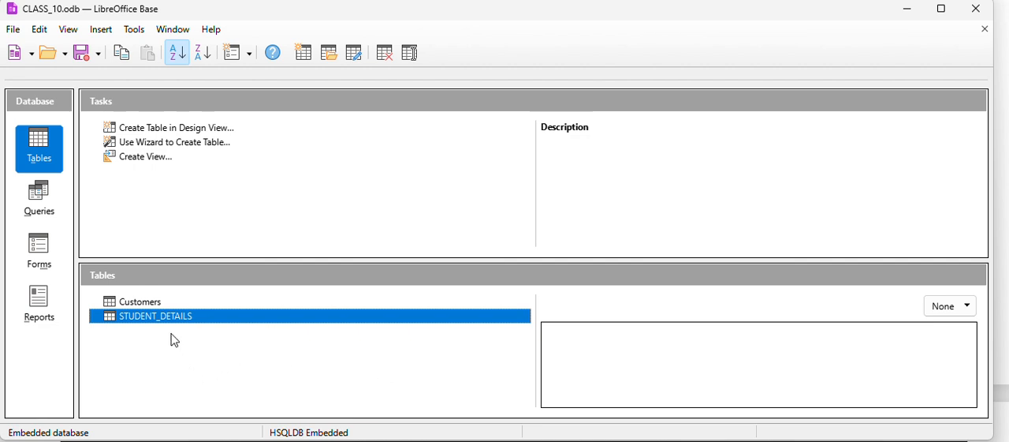
Reopen the STUDENT_DETAILS table and enter a record with roll number 1, name A and marks 45.54.
{"action": "double_click", "coordinate": [162, 317]}
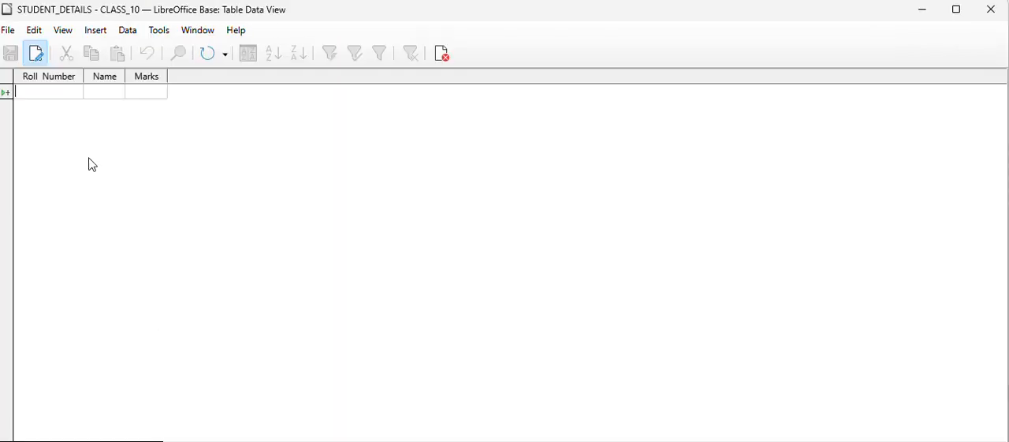
{"action": "type", "text": "1"}
{"action": "type", "text": "A"}
{"action": "key", "text": "Tab"}
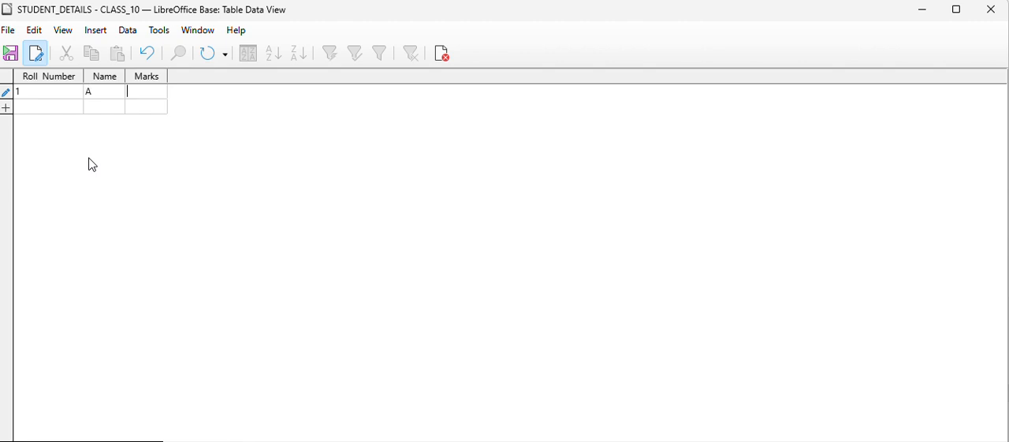
{"action": "type", "text": "45.554"}
{"action": "key", "text": "BackSpace"}
{"action": "key", "text": "BackSpace"}
{"action": "type", "text": "4"}
{"action": "key", "text": "Tab"}
Add a second record with roll number 2, name B and marks 87.45.
{"action": "type", "text": "2"}
{"action": "key", "text": "Tab"}
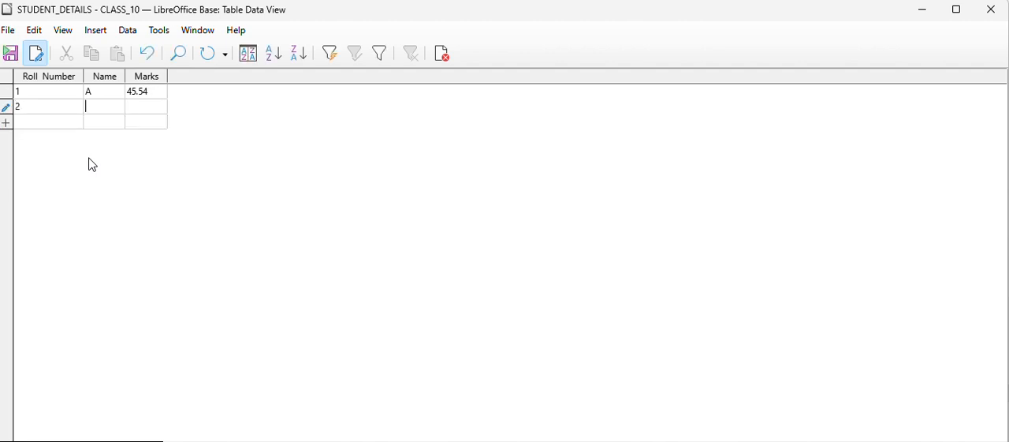
{"action": "type", "text": "B"}
{"action": "key", "text": "Tab"}
{"action": "type", "text": "87.45"}
{"action": "key", "text": "Tab"}
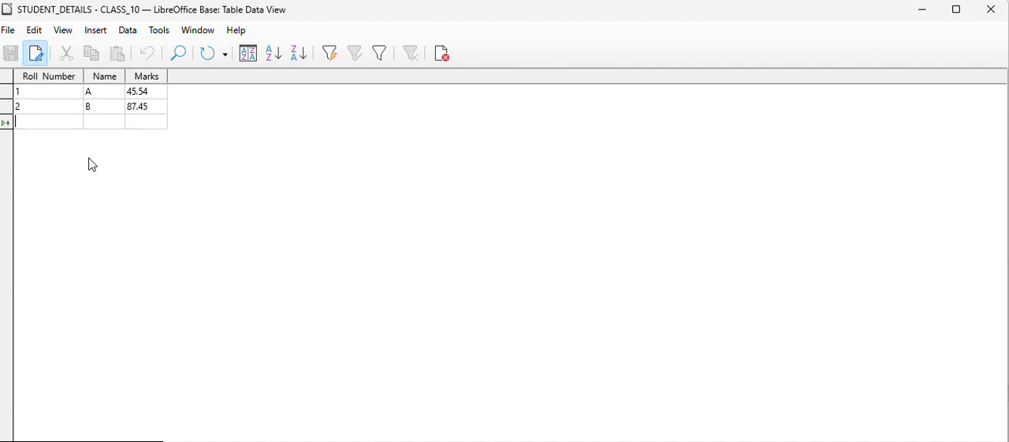
Add a third record with roll number 3, name C and marks 87.45.
{"action": "type", "text": "3"}
{"action": "key", "text": "Tab"}
{"action": "type", "text": "C"}
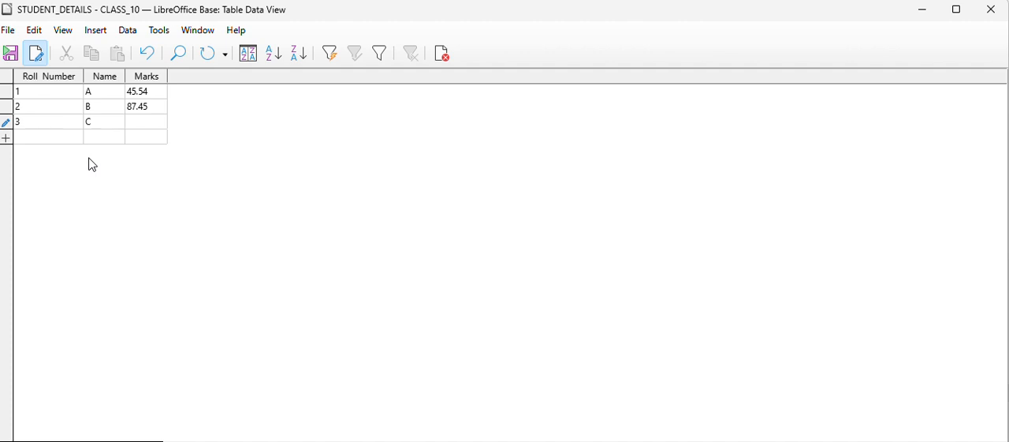
{"action": "type", "text": "87,45"}
{"action": "key", "text": "Return"}
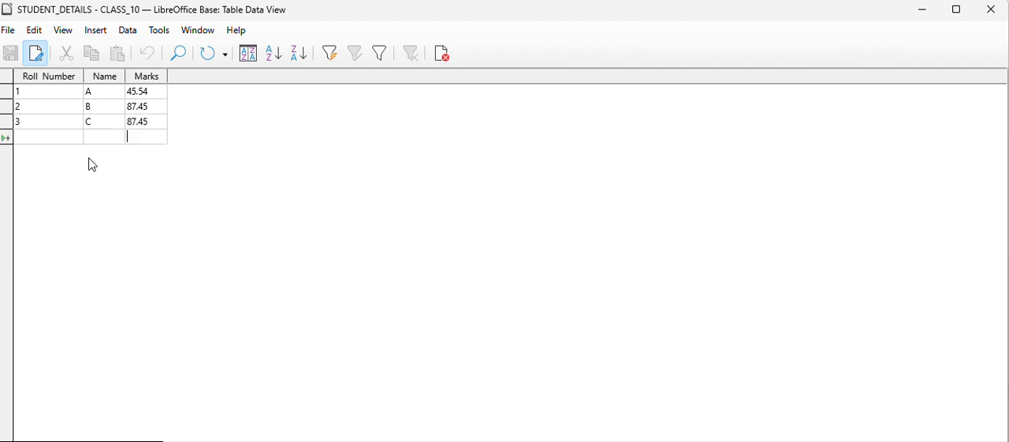
Add a fourth record with roll number 4, name D and marks 67.45, and save it.
{"action": "type", "text": "4"}
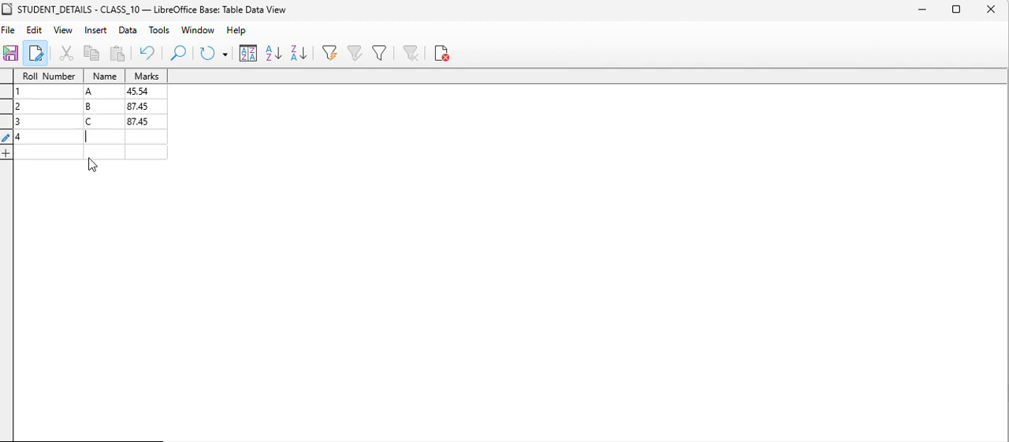
{"action": "type", "text": "D"}
{"action": "key", "text": "Tab"}
{"action": "type", "text": "67.45"}
{"action": "left_click", "coordinate": [11, 53]}
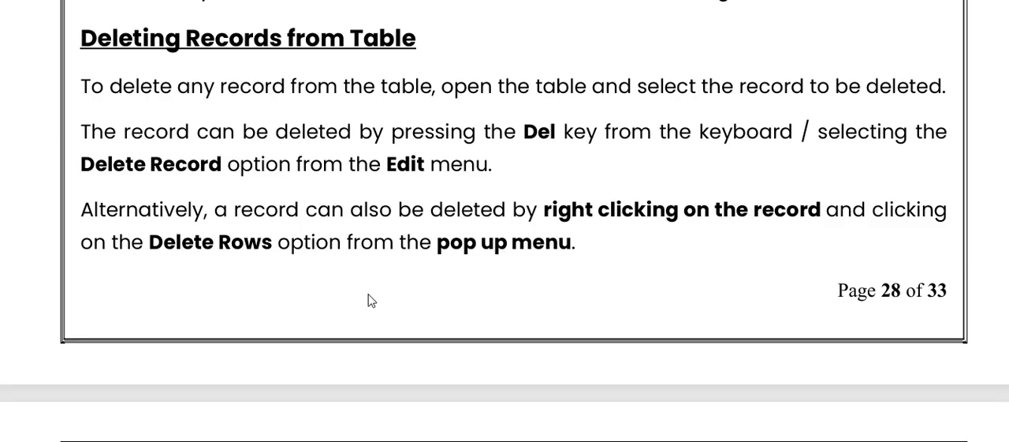
Read the Sorting Data in the Table section of the course notes and return to the STUDENT_DETAILS table in LibreOffice Base.
{"action": "scroll", "coordinate": [492, 419], "scroll_direction": "down", "scroll_amount": 5}
{"action": "scroll", "coordinate": [371, 300], "scroll_direction": "down", "scroll_amount": 2}
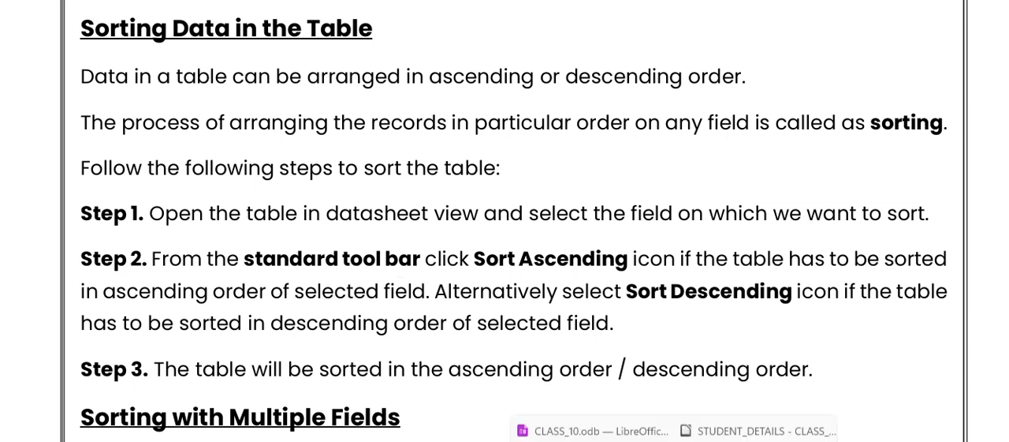
{"action": "left_click", "coordinate": [725, 429]}
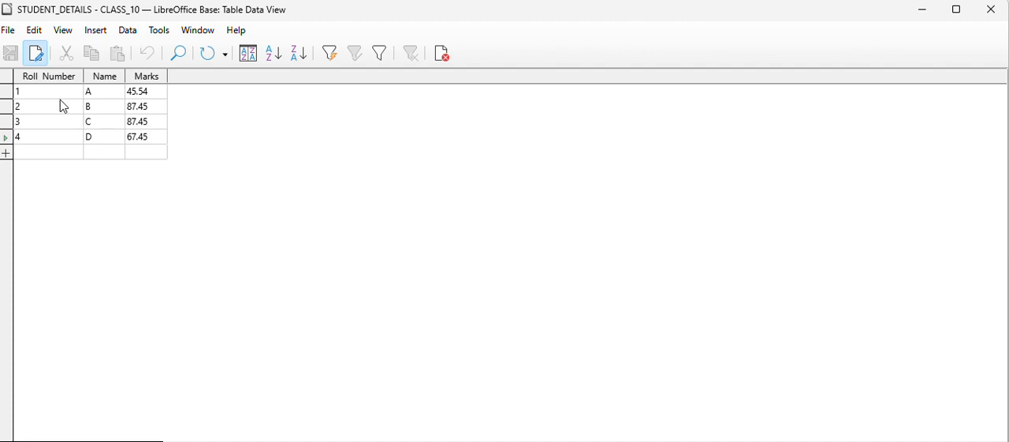
Sort the table records by Marks in descending order.
{"action": "left_click", "coordinate": [251, 55]}
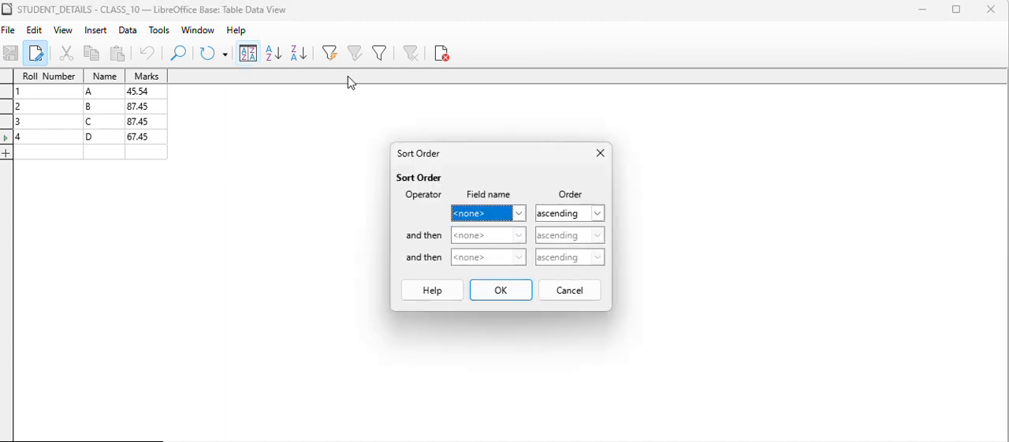
{"action": "left_click", "coordinate": [520, 214]}
{"action": "left_click", "coordinate": [476, 267]}
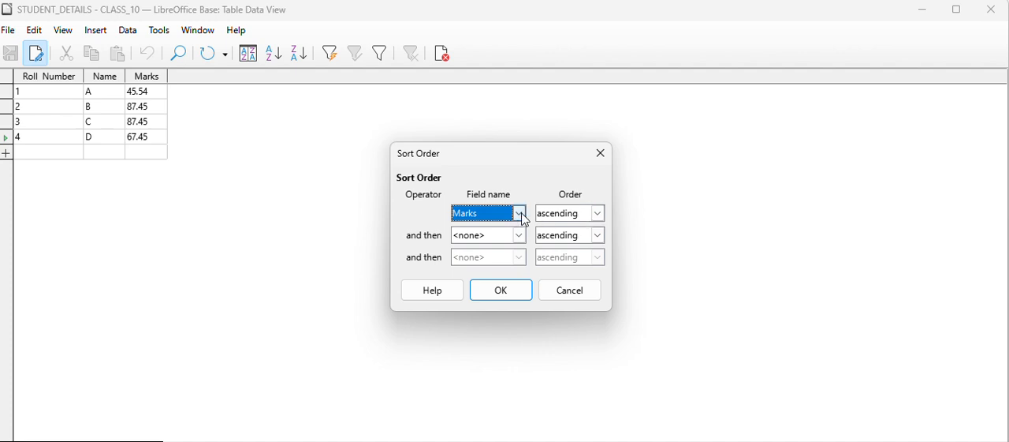
{"action": "left_click", "coordinate": [597, 213]}
{"action": "left_click", "coordinate": [587, 242]}
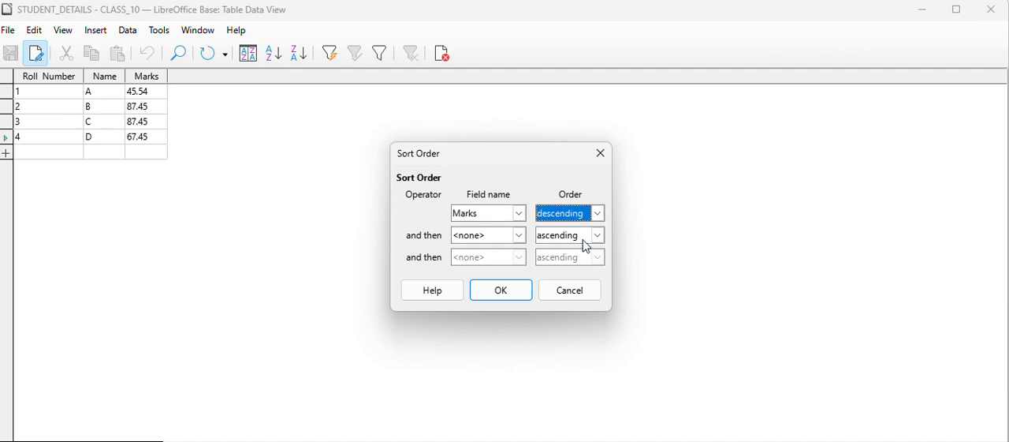
{"action": "left_click", "coordinate": [499, 291]}
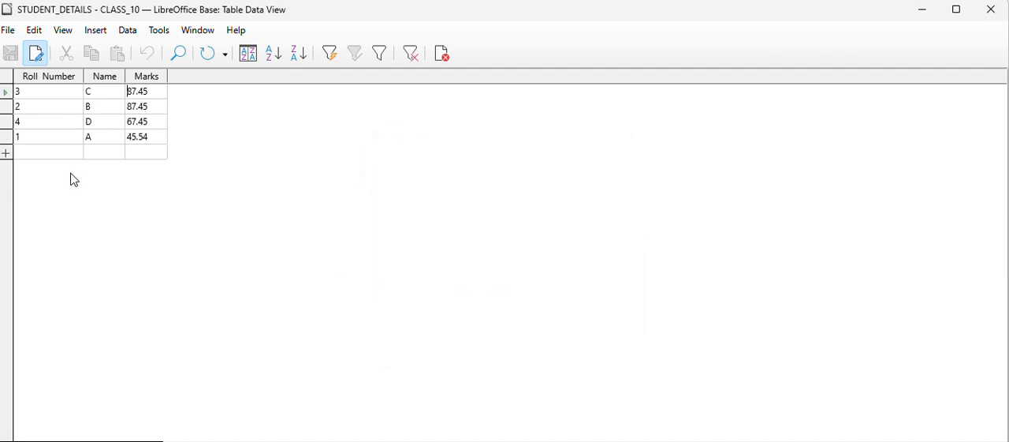
Add Name in ascending order as the second sort field after Marks, and apply the sort.
{"action": "left_click", "coordinate": [129, 92]}
{"action": "left_click", "coordinate": [249, 54]}
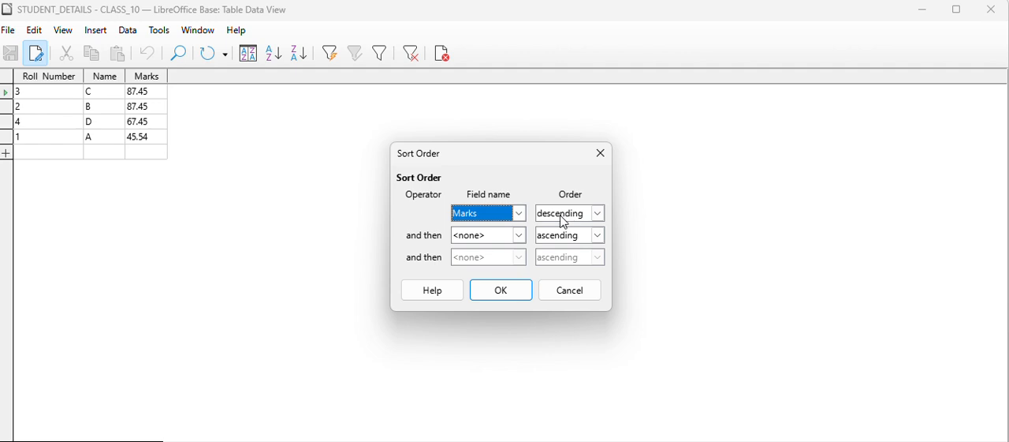
{"action": "left_click", "coordinate": [522, 239]}
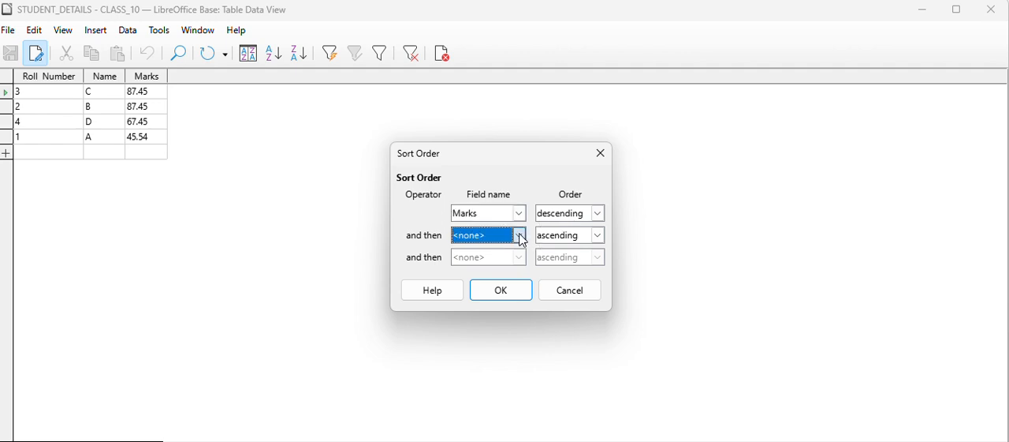
{"action": "left_click", "coordinate": [477, 277]}
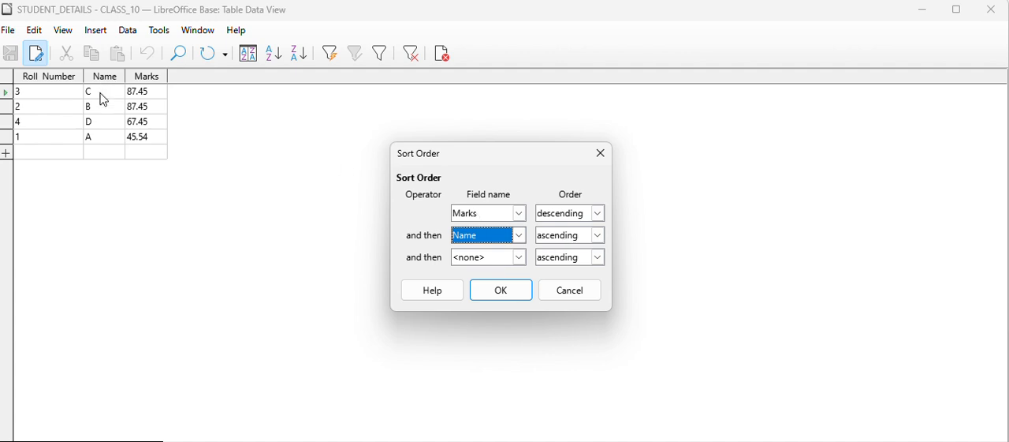
{"action": "left_click", "coordinate": [507, 294]}
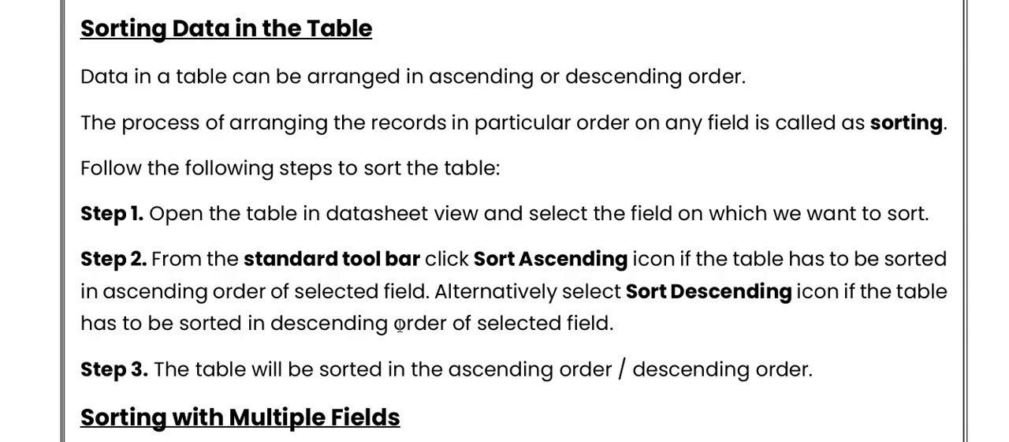
Read the course notes on sorting with multiple fields and closing LibreOffice Base, and switch back to the STUDENT_DETAILS table.
{"action": "scroll", "coordinate": [399, 325], "scroll_direction": "down", "scroll_amount": 1}
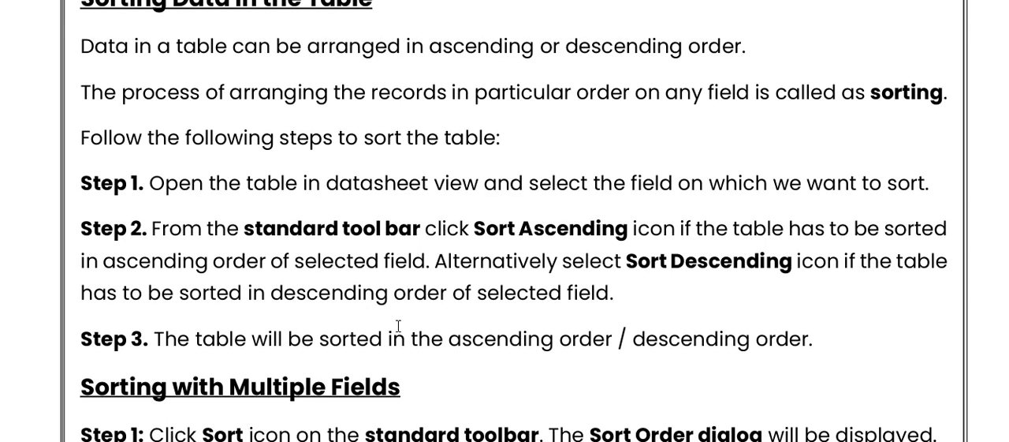
{"action": "scroll", "coordinate": [398, 325], "scroll_direction": "down", "scroll_amount": 10}
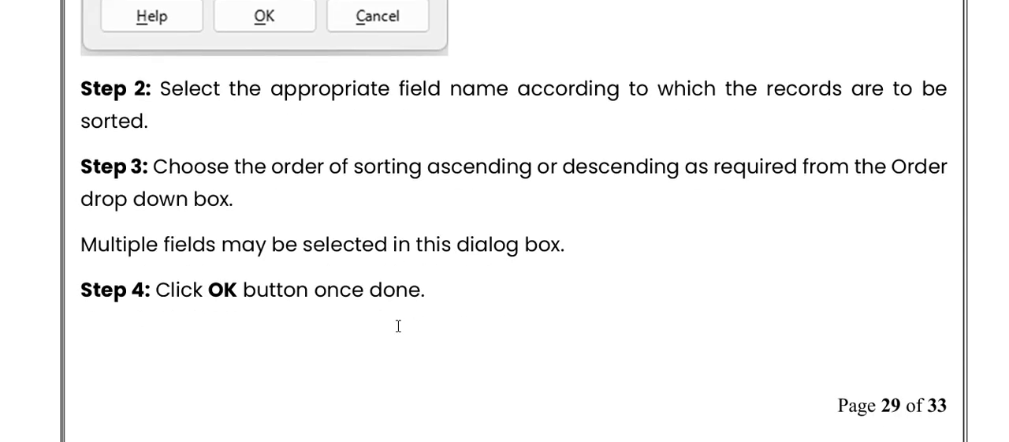
{"action": "scroll", "coordinate": [398, 325], "scroll_direction": "down", "scroll_amount": 8}
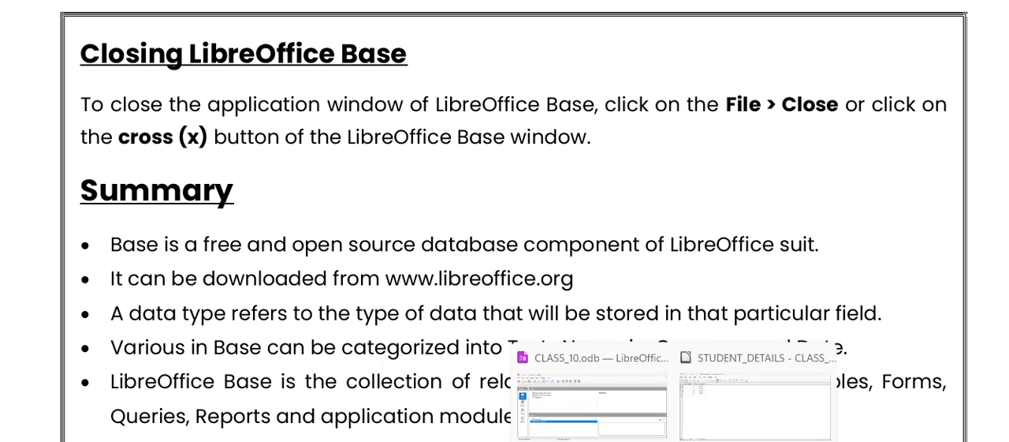
{"action": "left_click", "coordinate": [714, 418]}
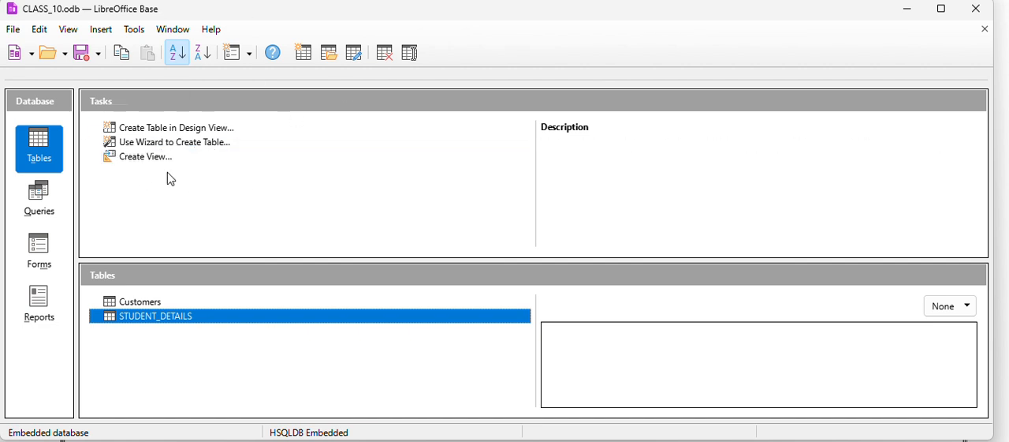
Close the CLASS_10 database, saving its changes, and exit LibreOffice.
{"action": "left_click", "coordinate": [12, 30]}
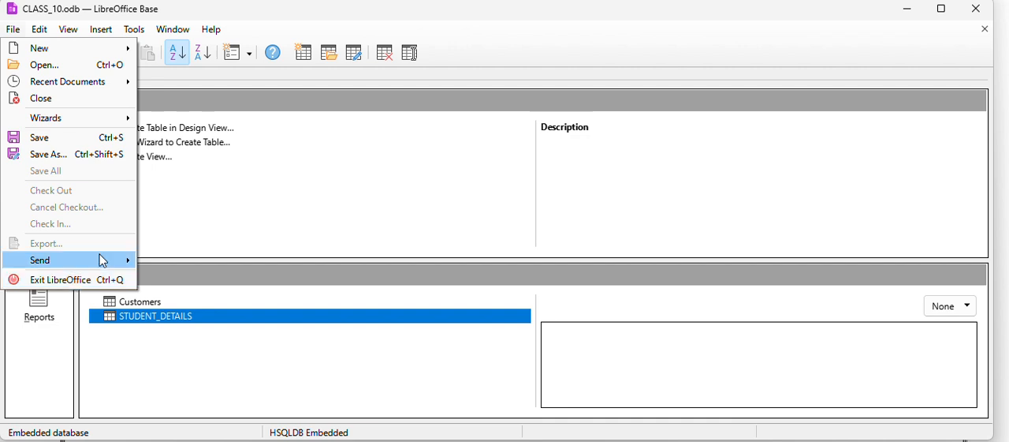
{"action": "left_click", "coordinate": [268, 201]}
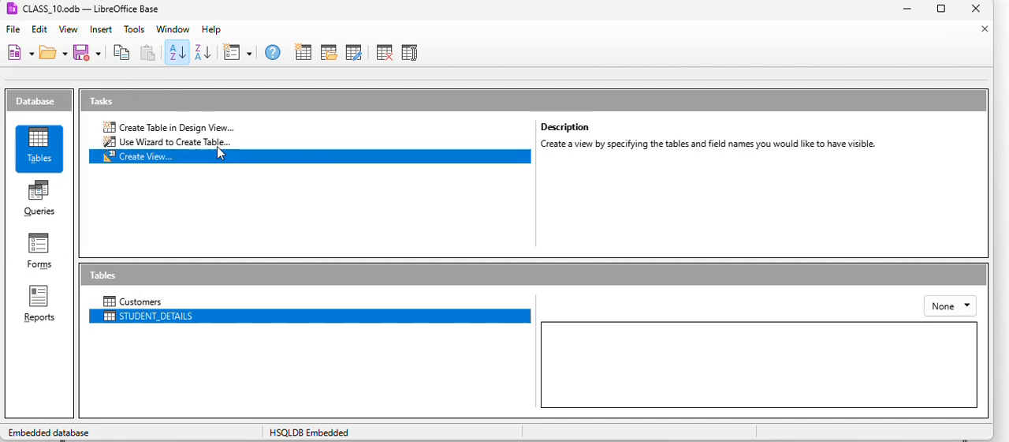
{"action": "left_click", "coordinate": [13, 30]}
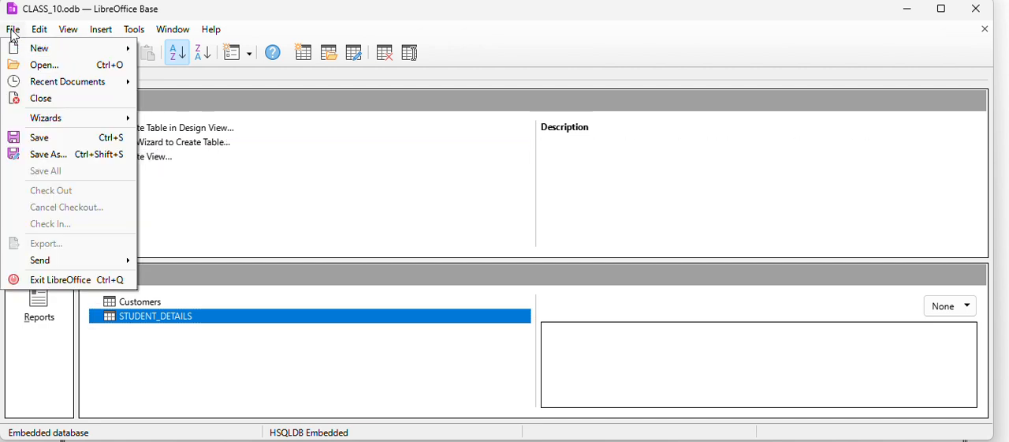
{"action": "left_click", "coordinate": [41, 98]}
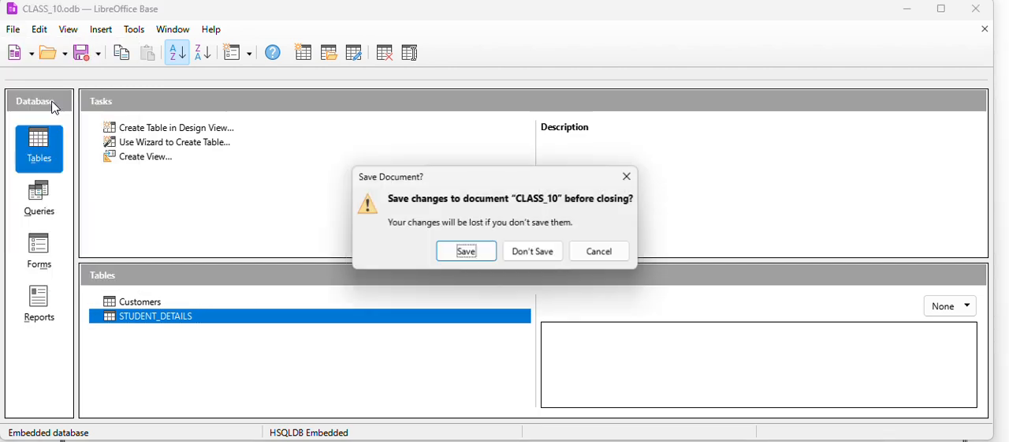
{"action": "left_click", "coordinate": [470, 257]}
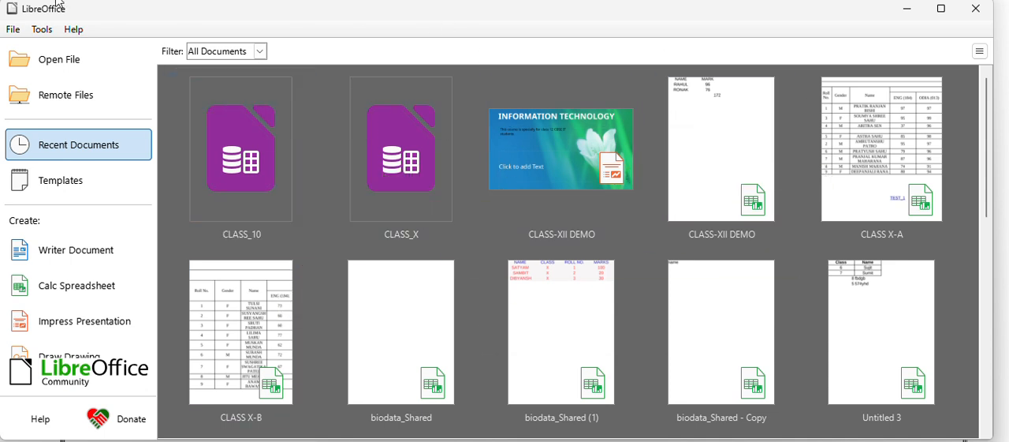
{"action": "left_click", "coordinate": [12, 31]}
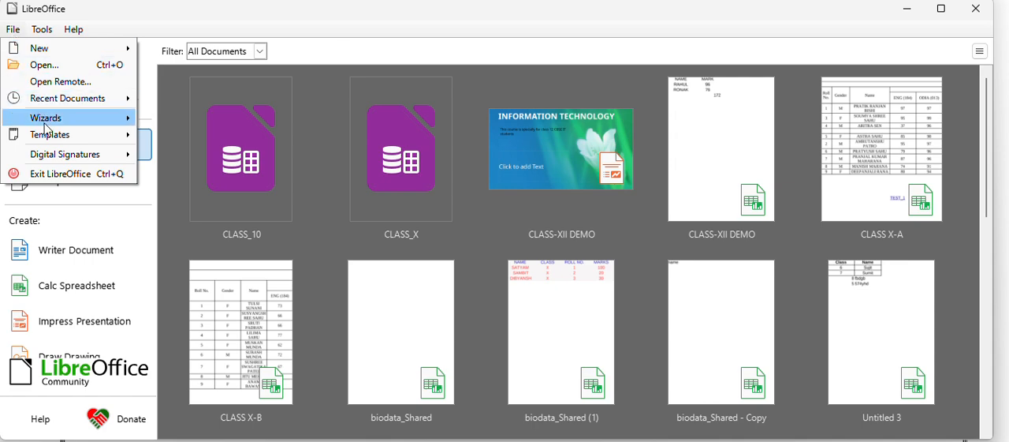
{"action": "left_click", "coordinate": [61, 173]}
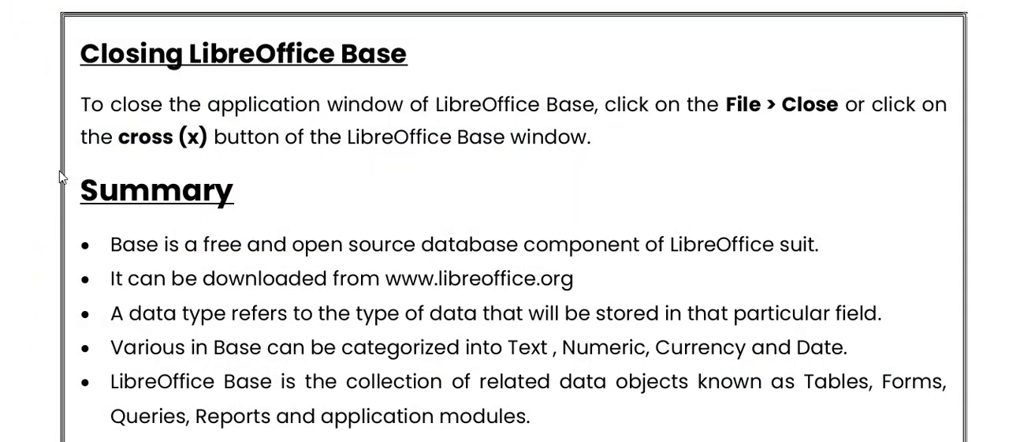